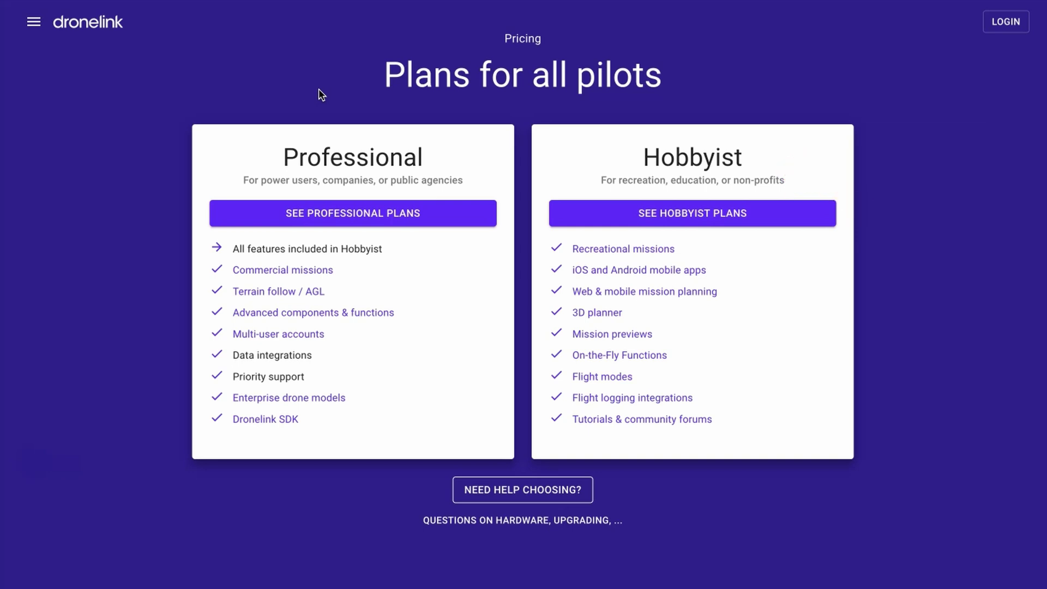
# Skip the plan-help question and show Professional Plans: Starter $19/month, Growth $39/month, Enterprise.
pyautogui.click(517, 489)
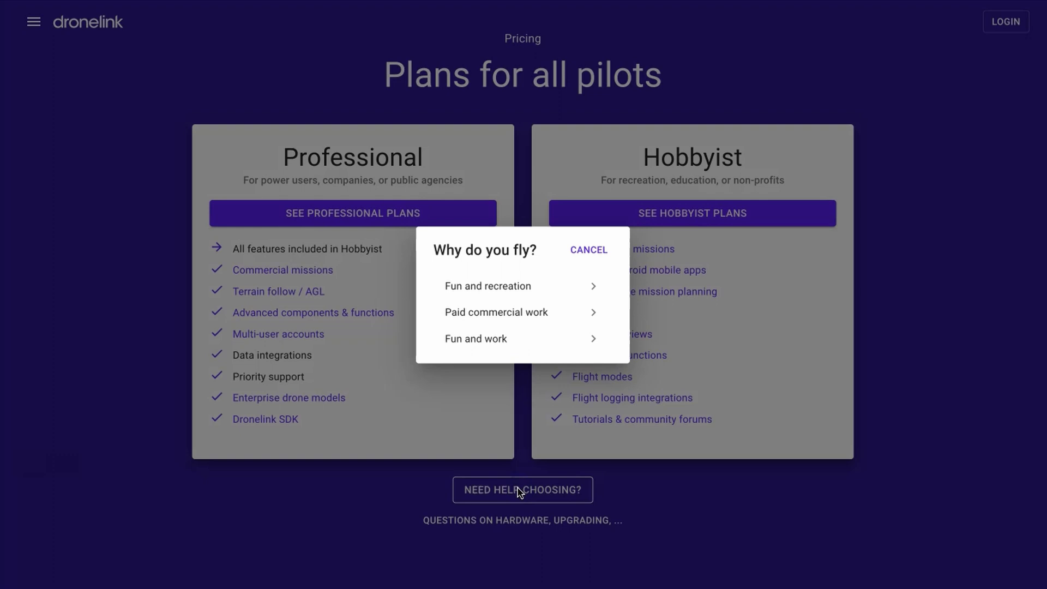
pyautogui.click(409, 210)
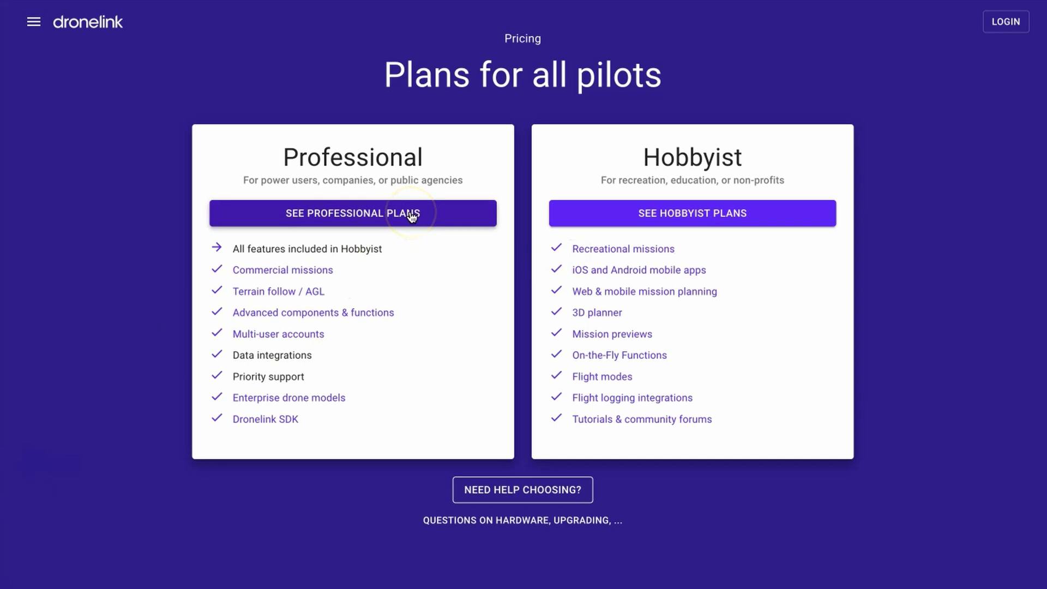
pyautogui.click(407, 214)
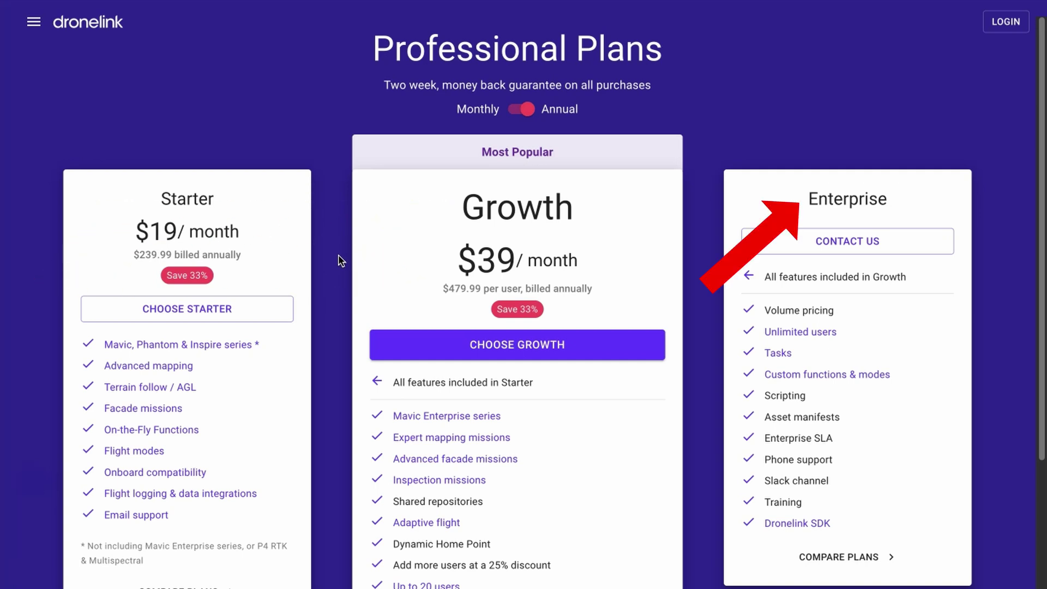
pyautogui.click(522, 113)
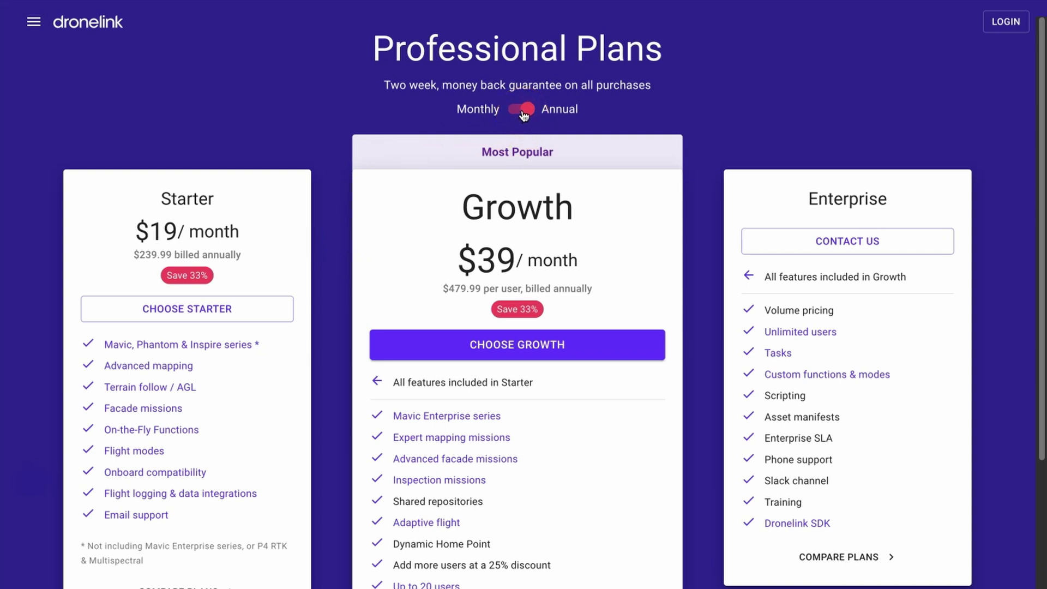
pyautogui.click(522, 112)
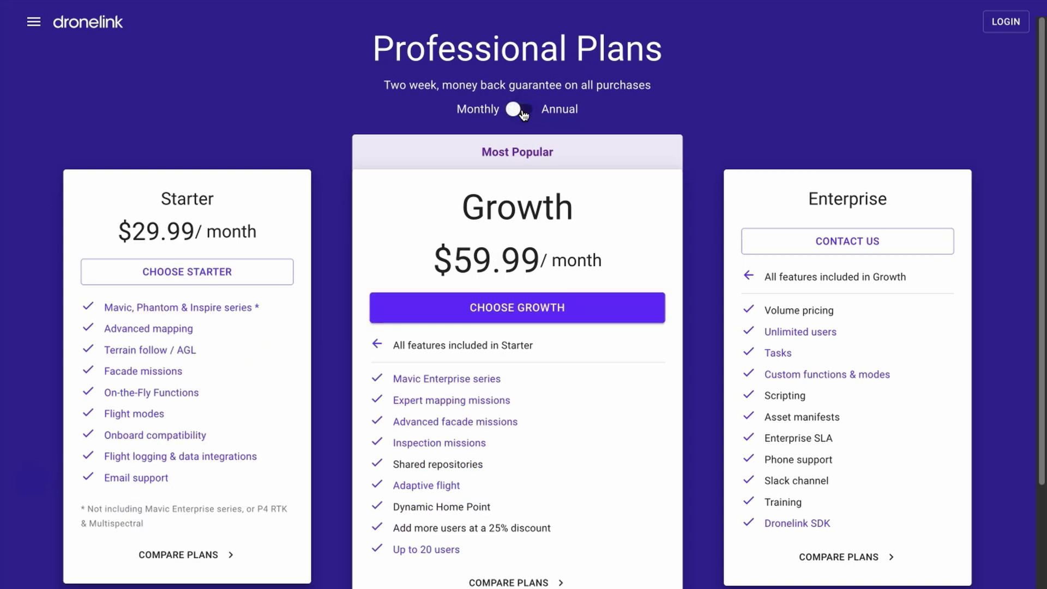
pyautogui.click(523, 113)
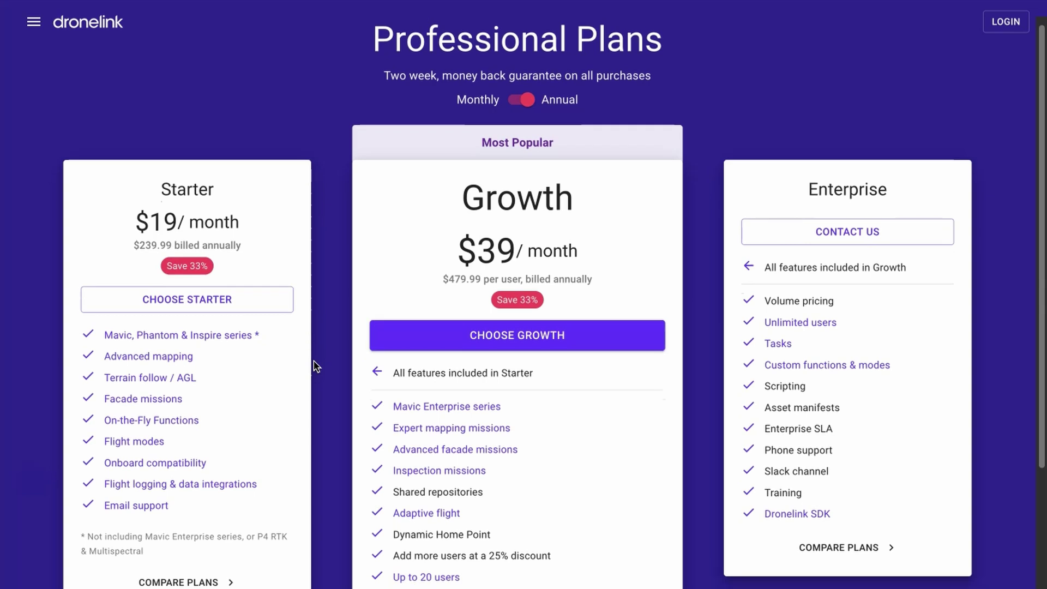
pyautogui.scroll(-3, 315, 362)
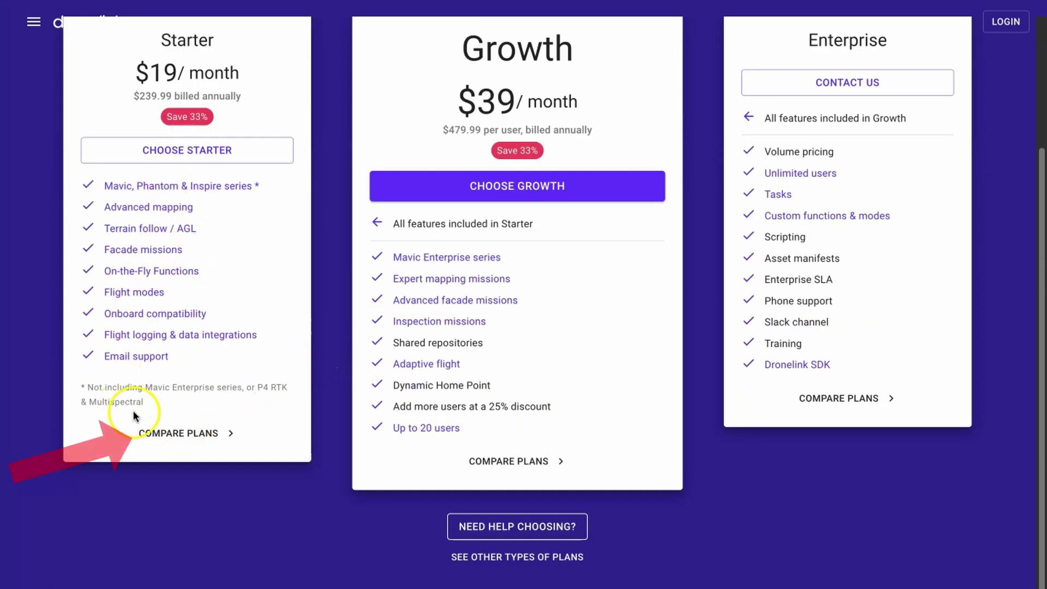
pyautogui.click(163, 433)
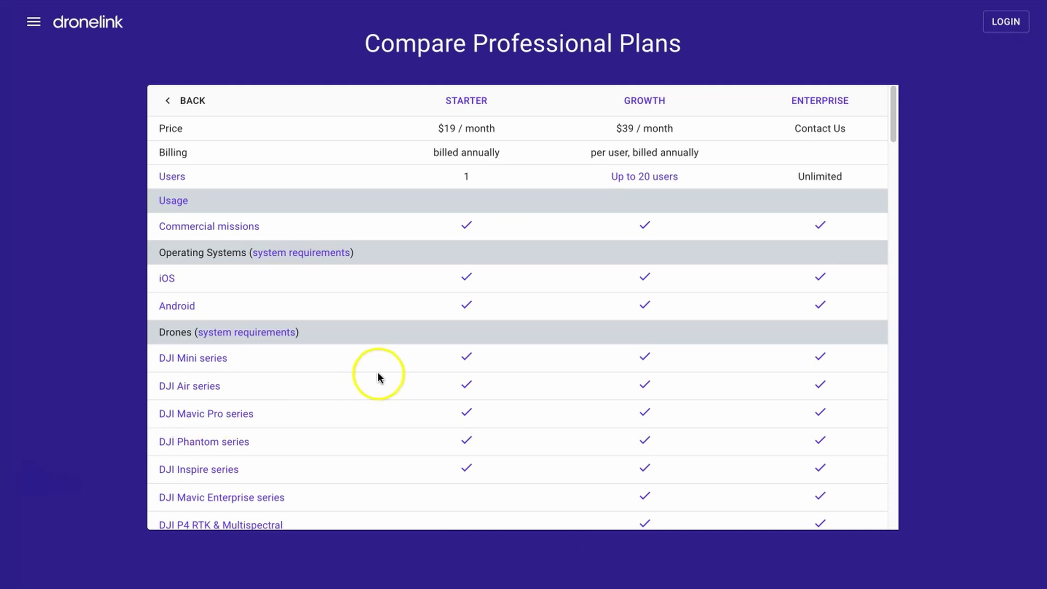
pyautogui.scroll(-3, 377, 374)
pyautogui.scroll(-3, 379, 374)
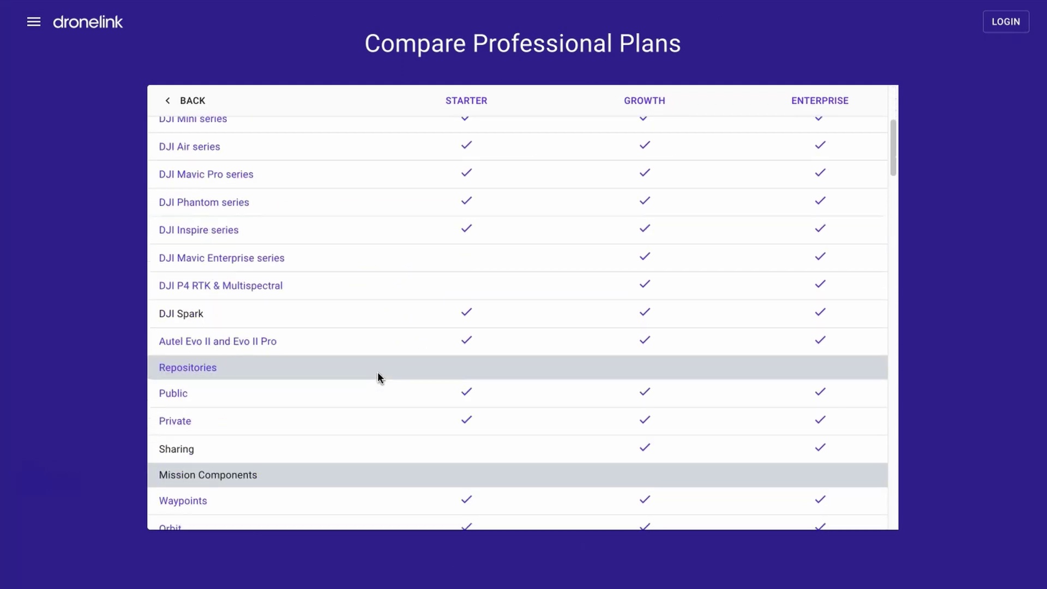
pyautogui.scroll(-2, 380, 377)
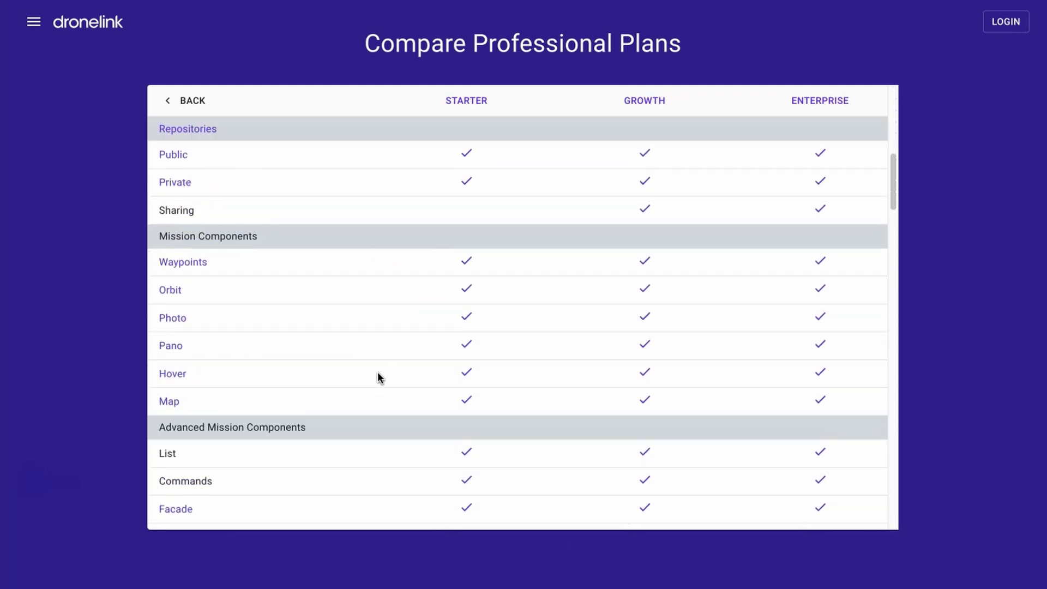
pyautogui.scroll(7, 380, 378)
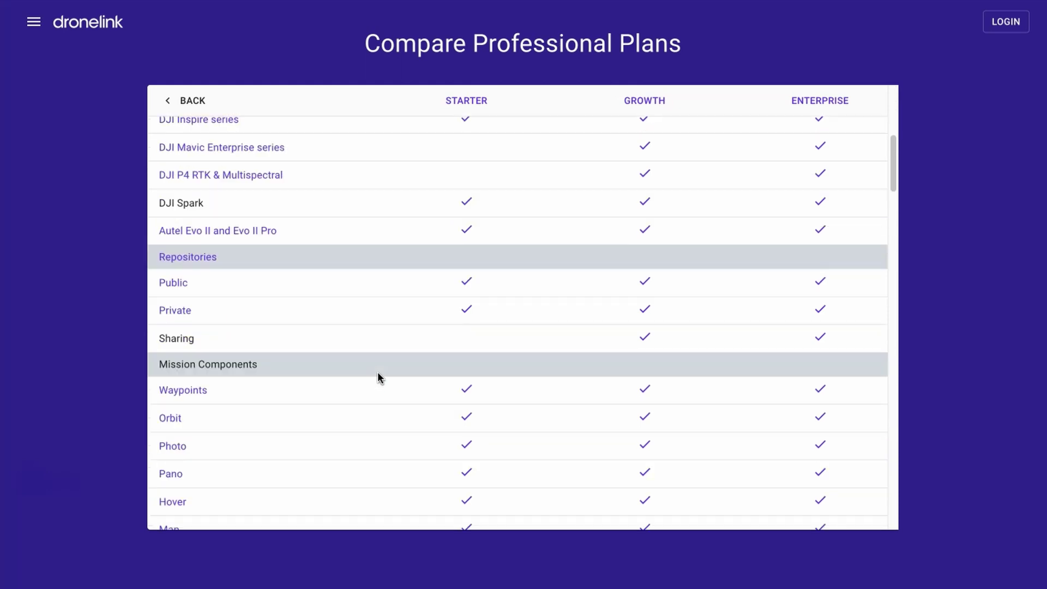
pyautogui.scroll(1, 378, 373)
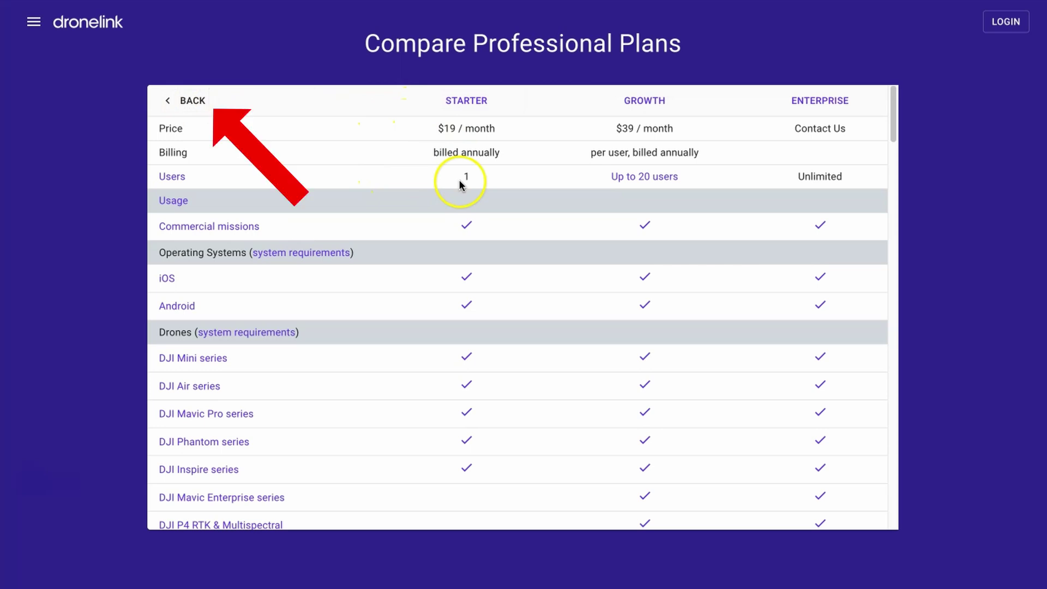
pyautogui.click(187, 100)
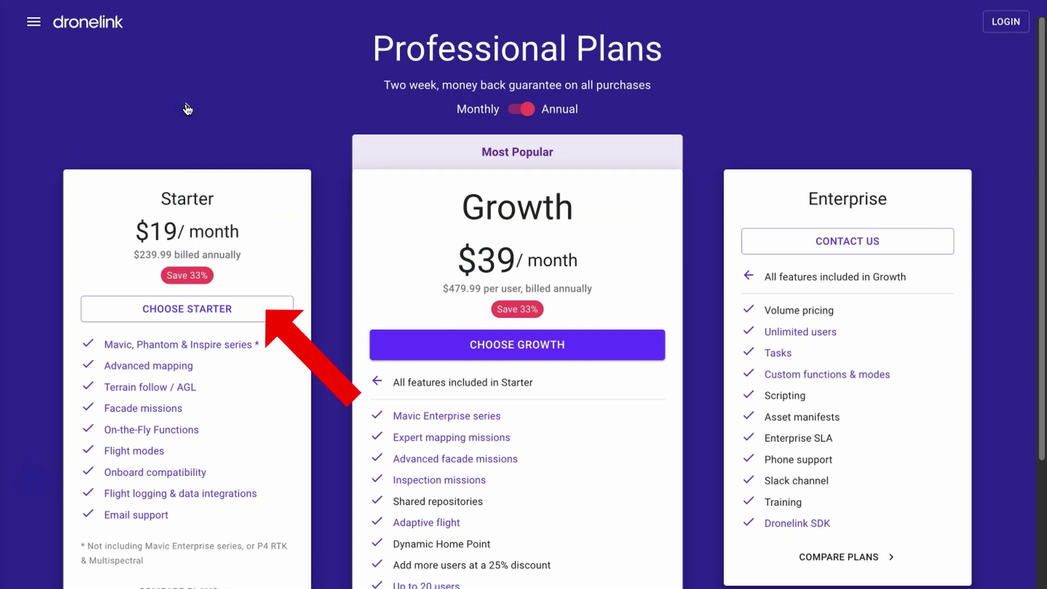
# Pick the Starter plan and register the name 'Dronelink Flight School' with the account e-mail.
pyautogui.click(235, 311)
pyautogui.click(484, 153)
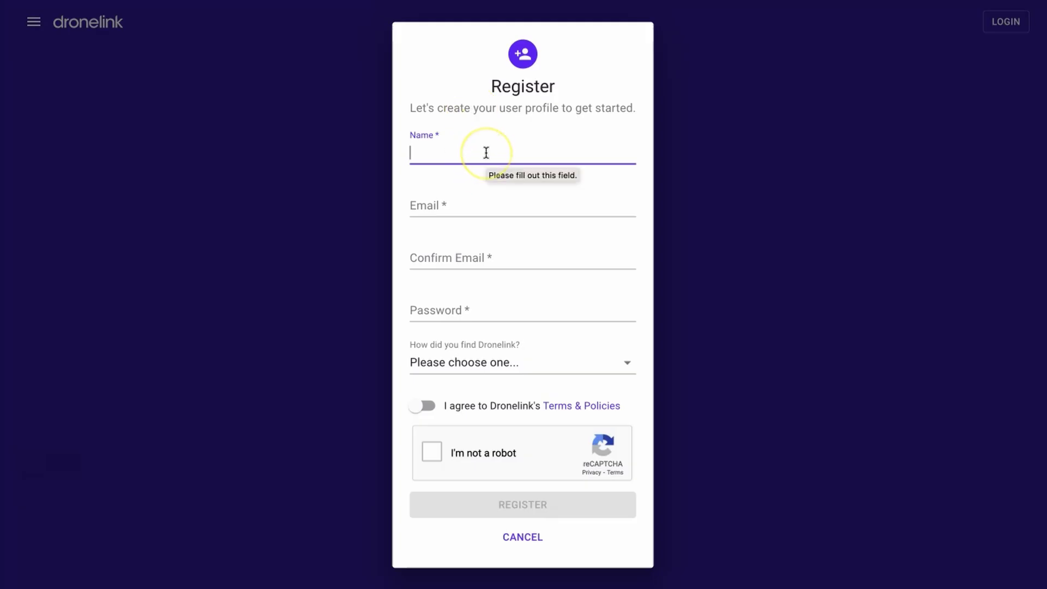
pyautogui.write('Dronelink Flight School')
pyautogui.press('Tab')
pyautogui.press('Tab')
pyautogui.press('Tab')
# Accept the Terms & Policies, pass the reCAPTCHA check and submit the registration.
pyautogui.click(424, 405)
pyautogui.click(431, 451)
pyautogui.click(502, 514)
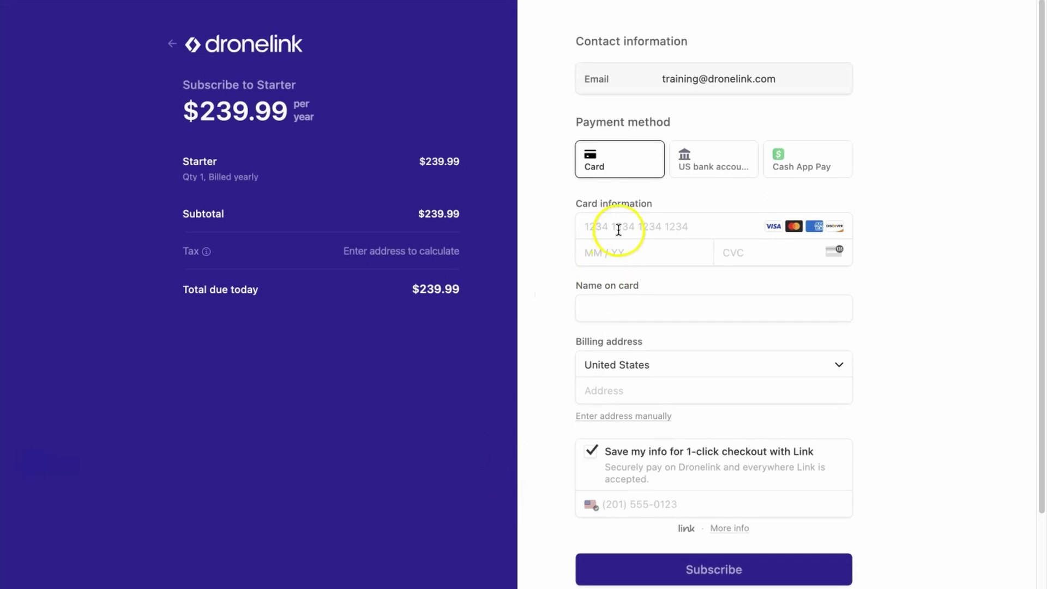
# Enter the card details and subscribe to Starter at $239.99 per year.
pyautogui.click(618, 229)
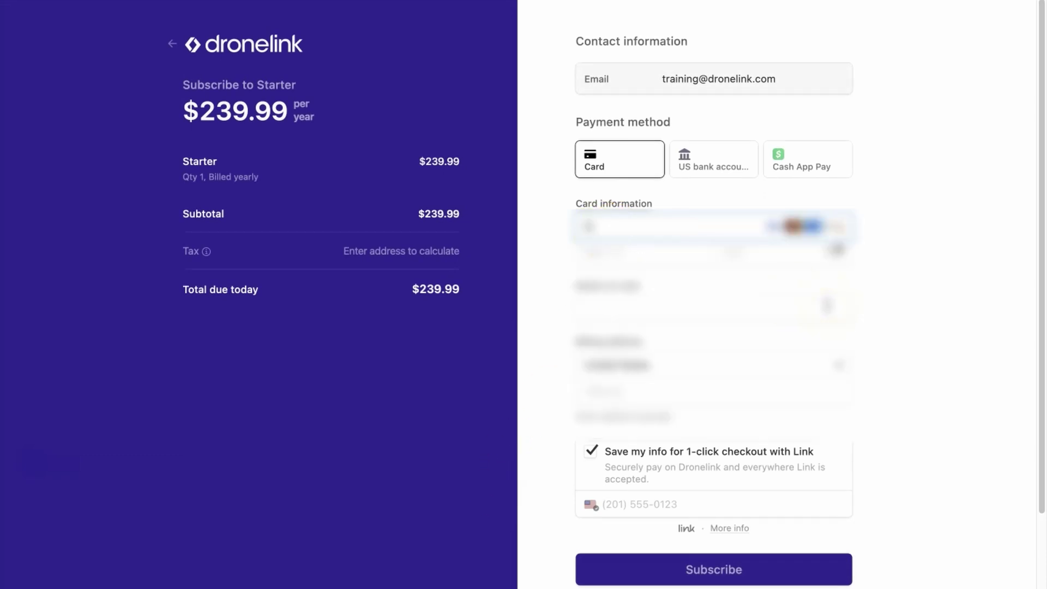
pyautogui.click(771, 496)
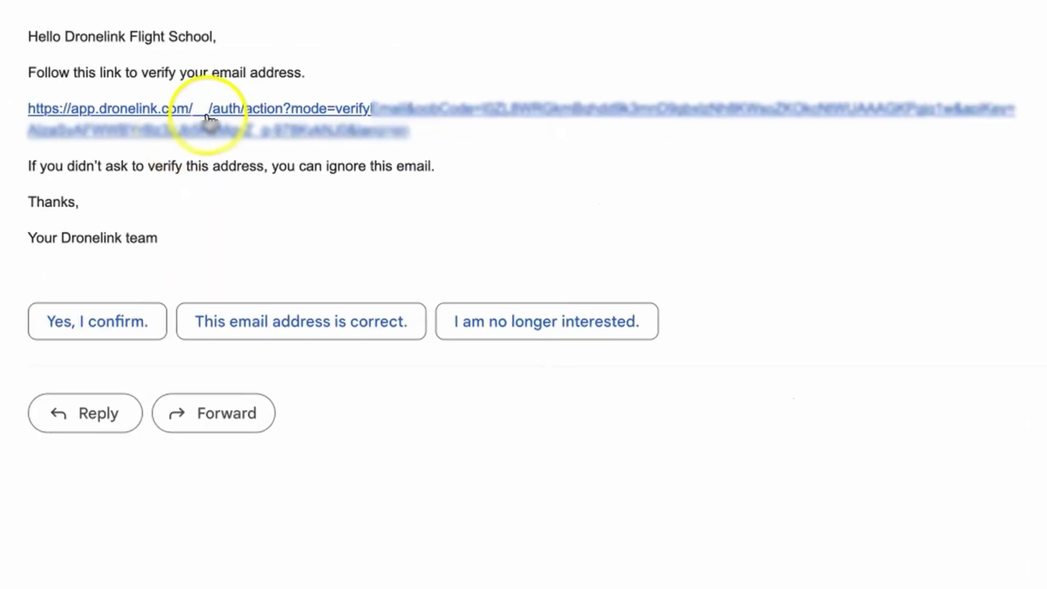
# Follow the verification link in the Dronelink email in Gmail.
pyautogui.click(213, 122)
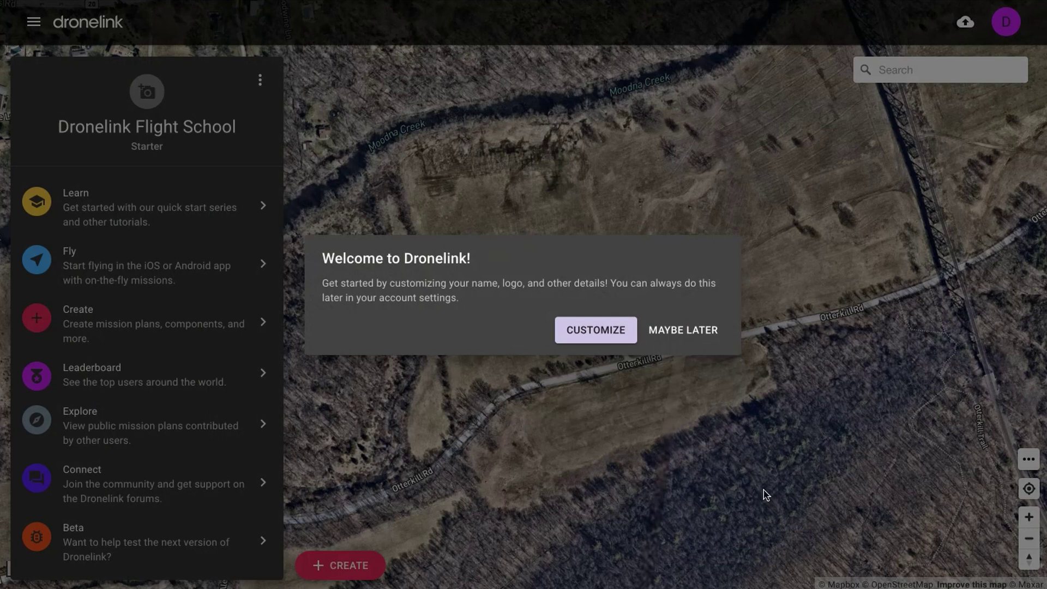
# Customize the account name and logo from the welcome dialog.
pyautogui.click(604, 334)
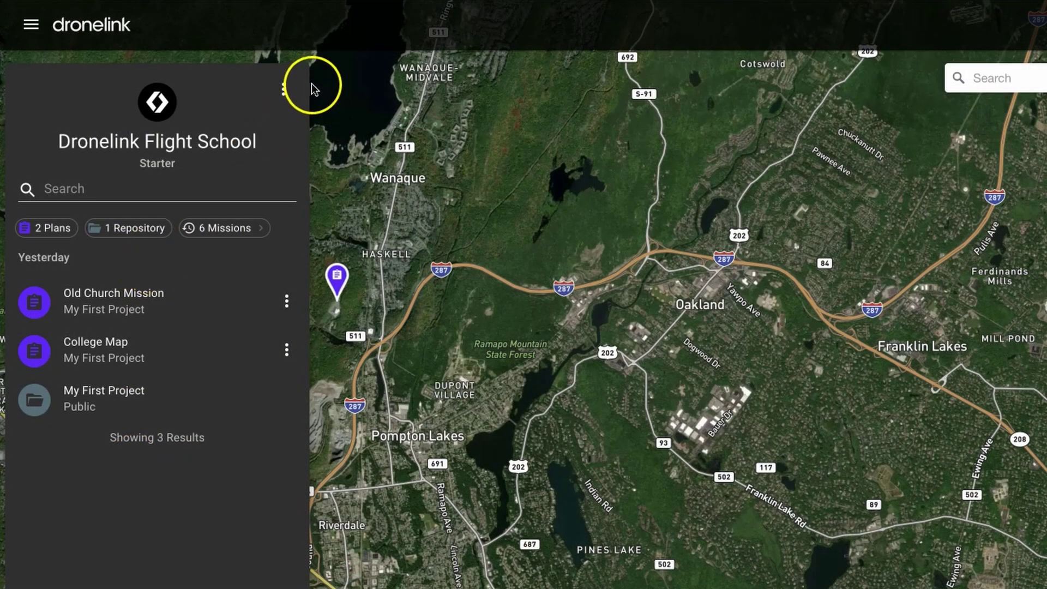
# Open the Aug 28, 2023 $239.99 Starter invoice from the billing invoice history.
pyautogui.click(283, 93)
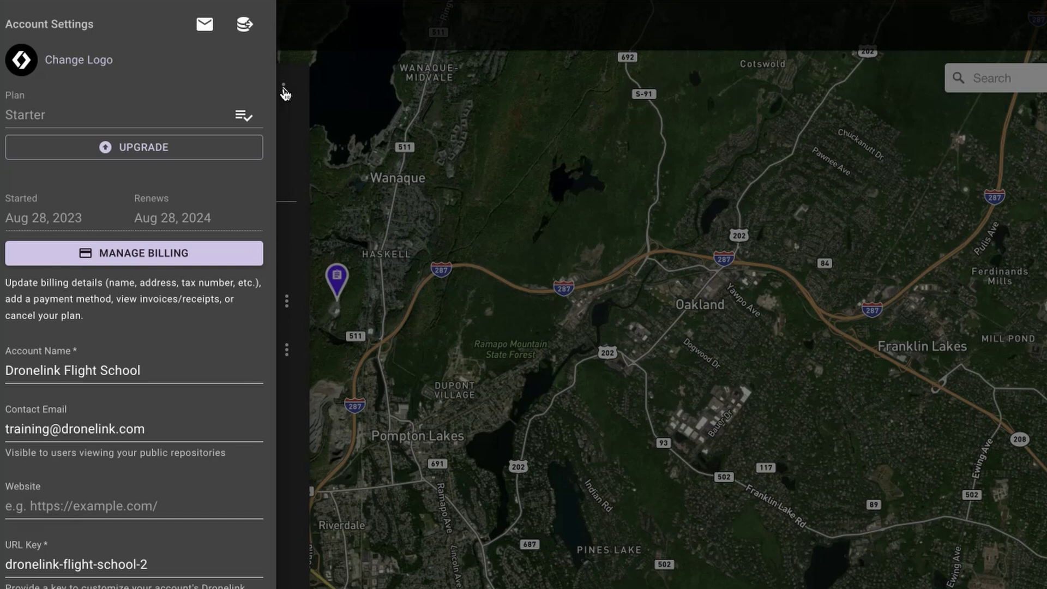
pyautogui.click(140, 259)
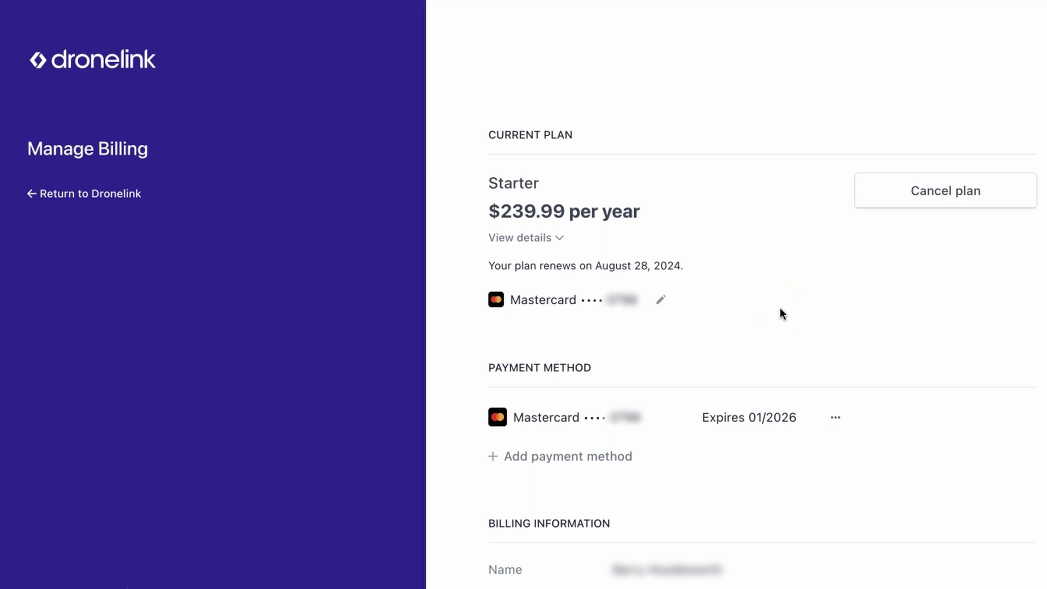
pyautogui.scroll(-4, 794, 356)
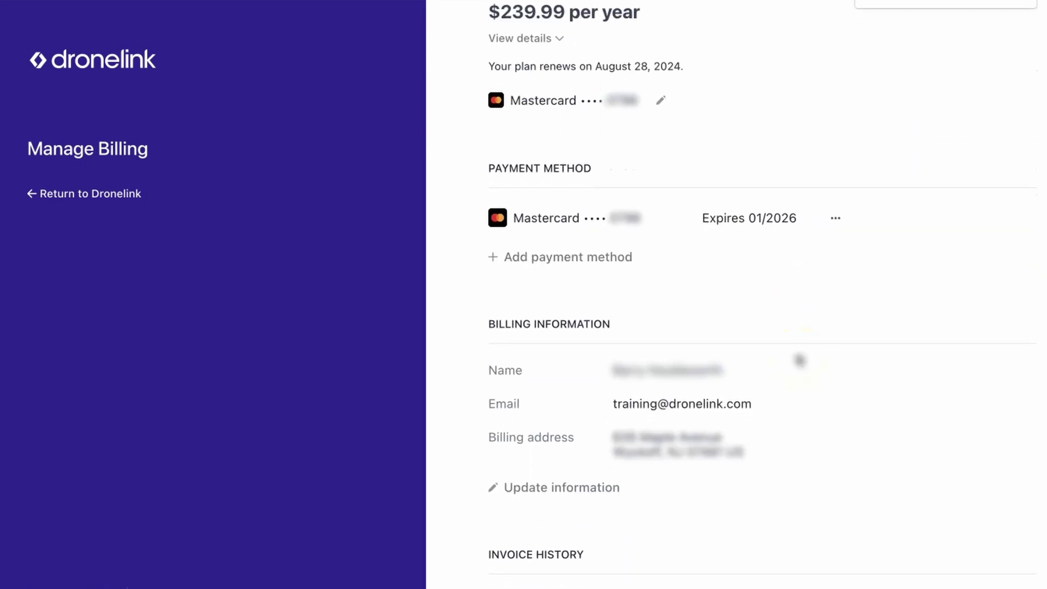
pyautogui.scroll(-1, 800, 360)
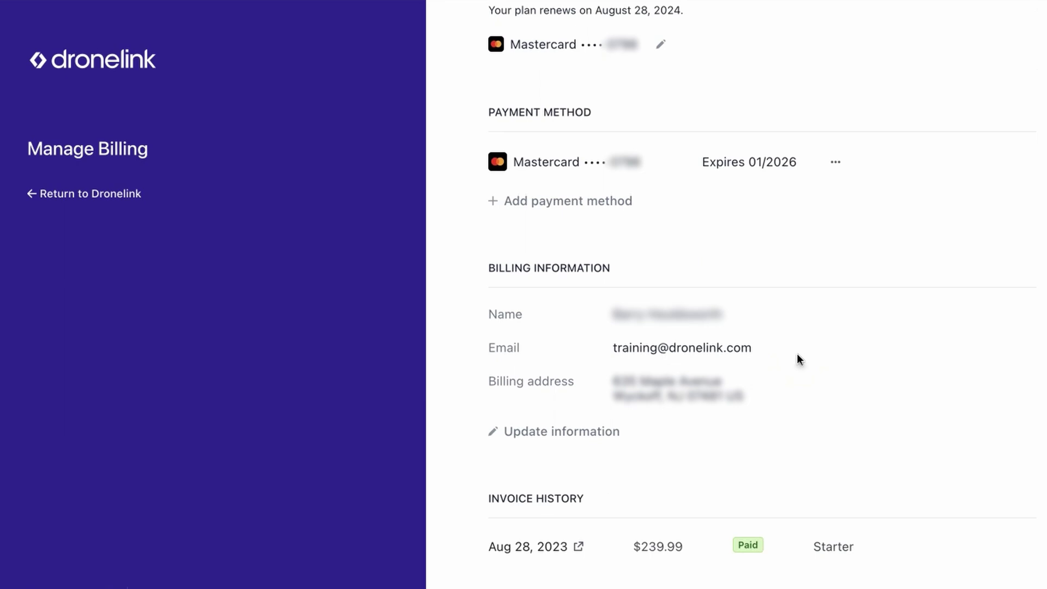
pyautogui.click(580, 547)
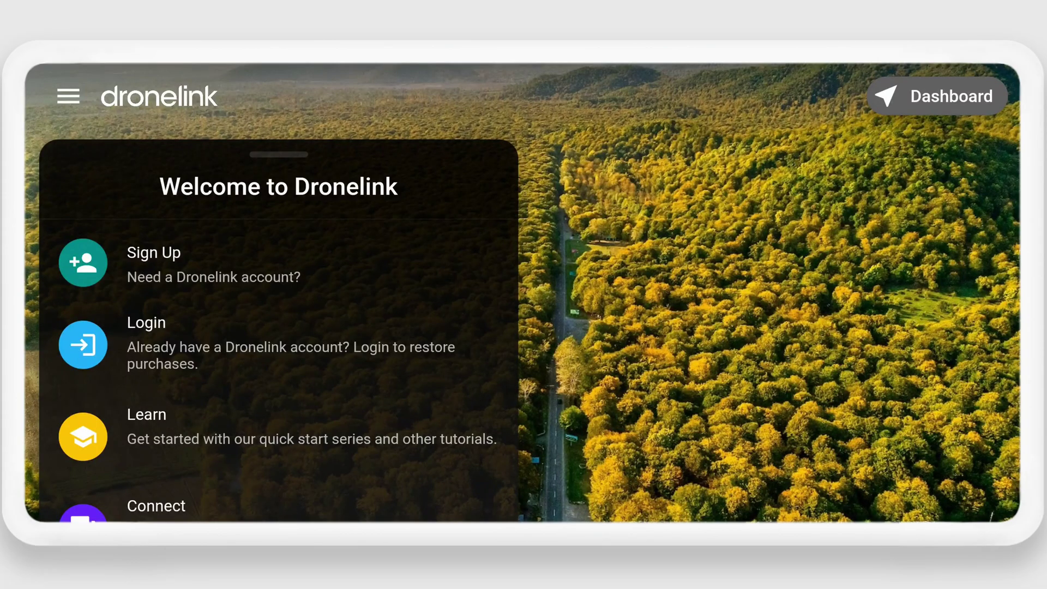
# Begin mobile app sign-in by entering the account e-mail address.
pyautogui.click(322, 354)
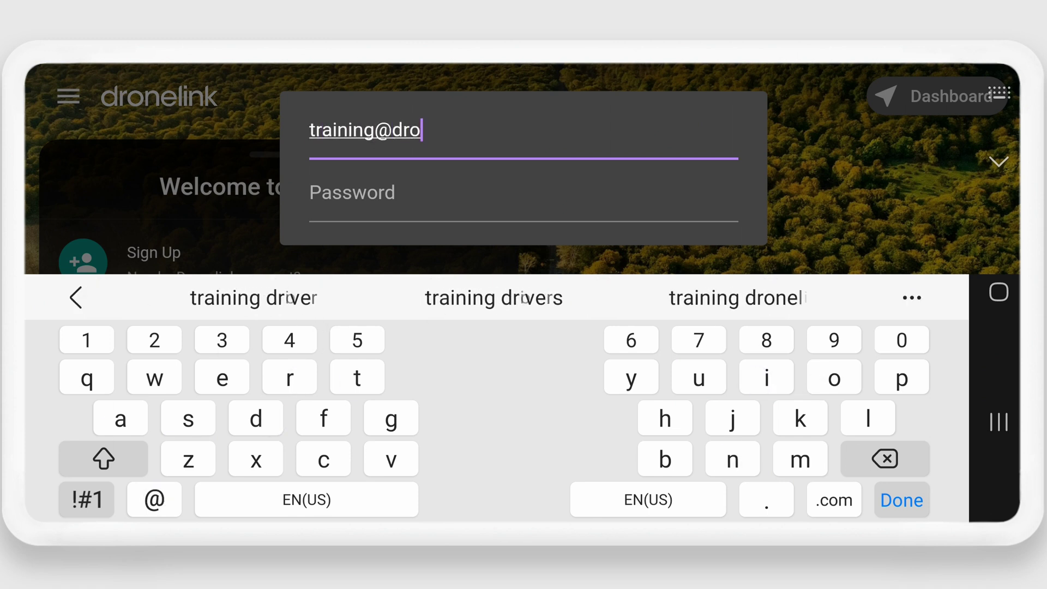
# Enter the password, sign in, browse the dashboard and choose Create for a new mission.
pyautogui.click(540, 214)
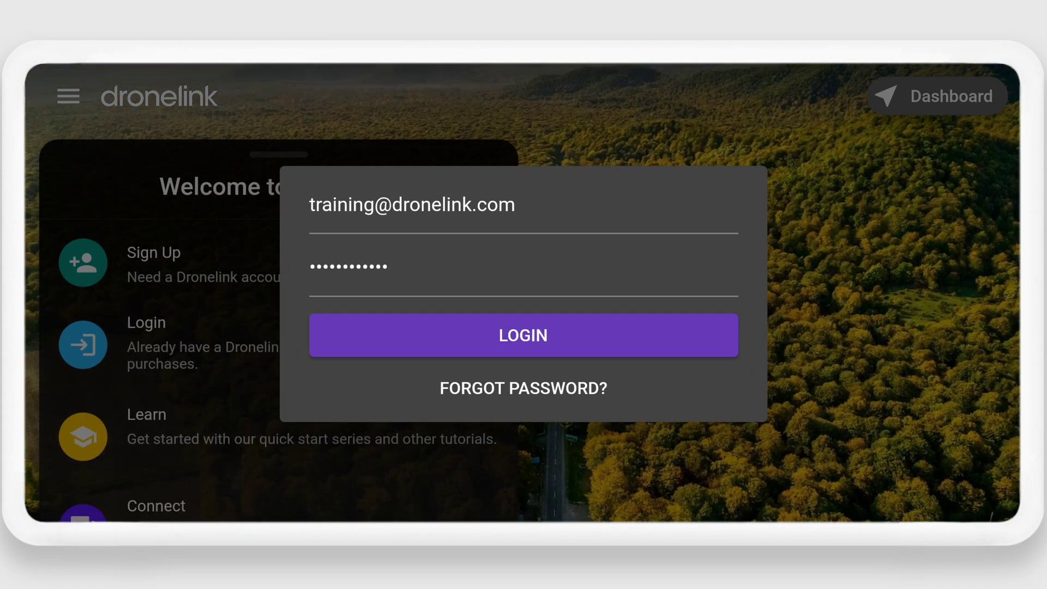
pyautogui.click(524, 335)
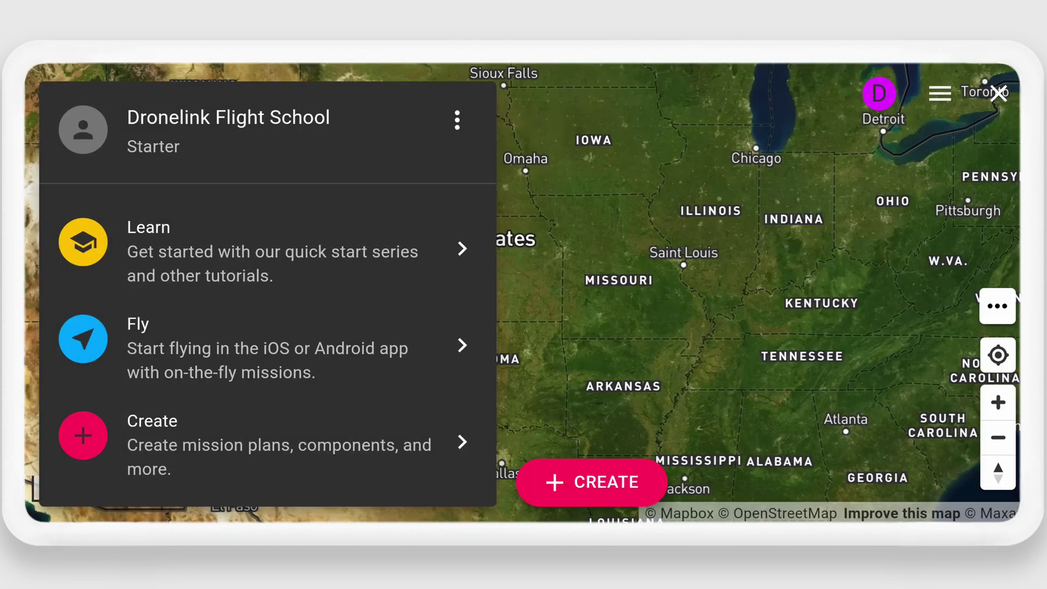
pyautogui.moveTo(325, 388); pyautogui.dragTo(337, 248)
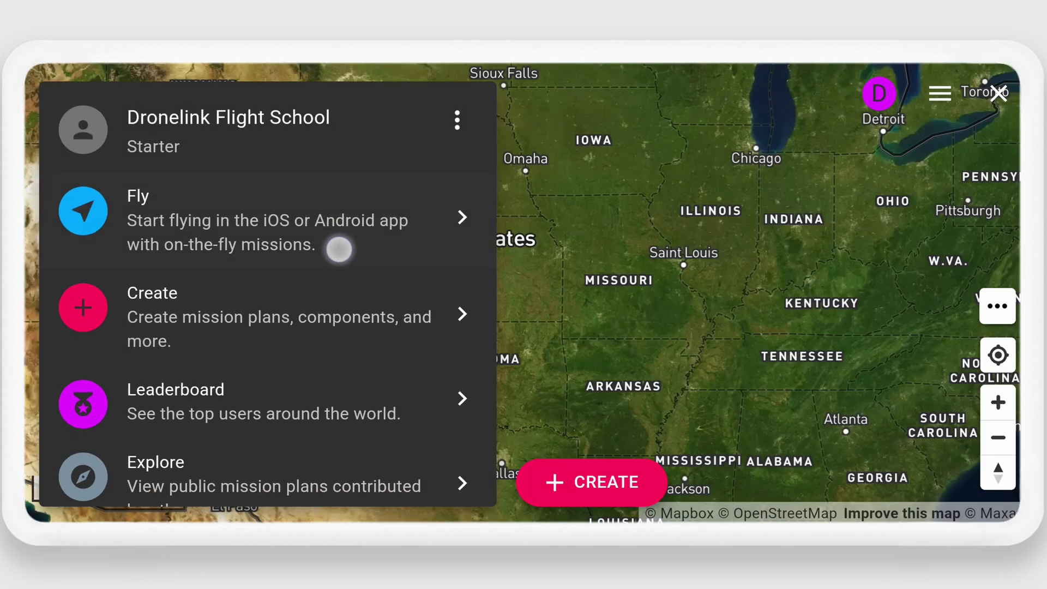
pyautogui.moveTo(306, 390); pyautogui.dragTo(349, 491)
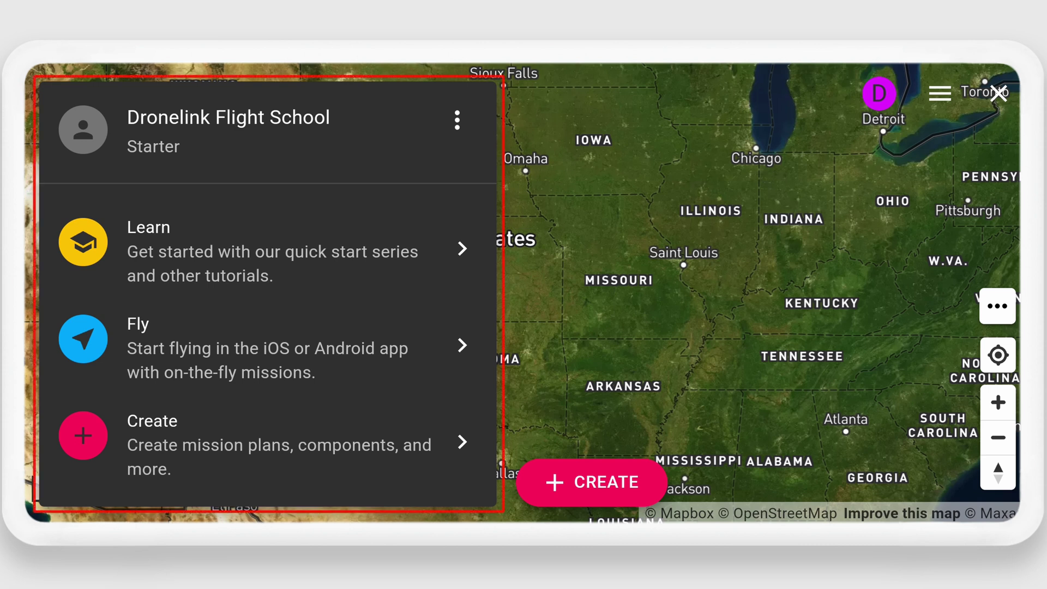
pyautogui.click(296, 430)
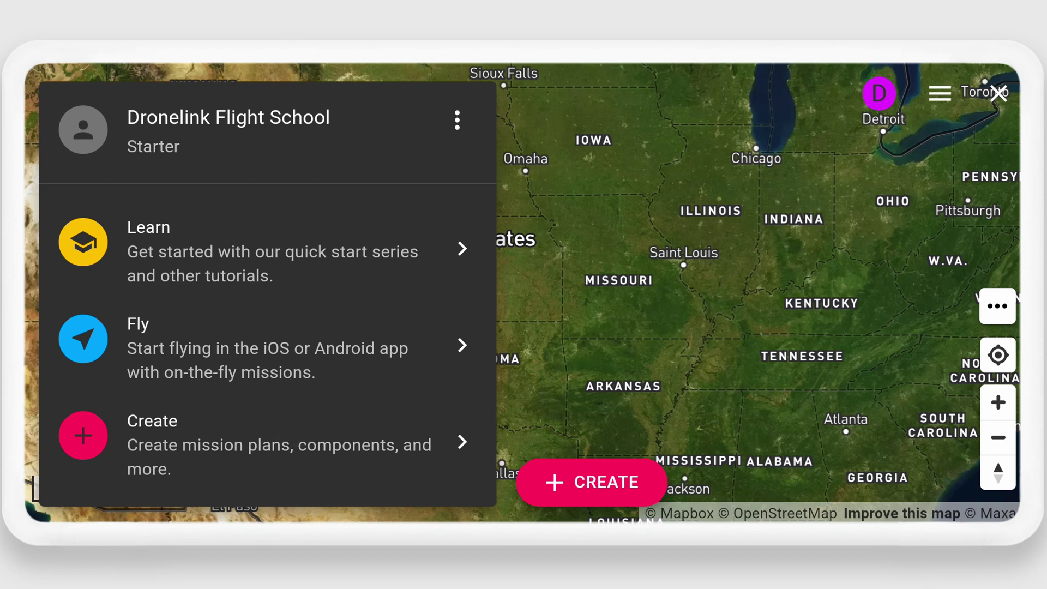
pyautogui.click(294, 430)
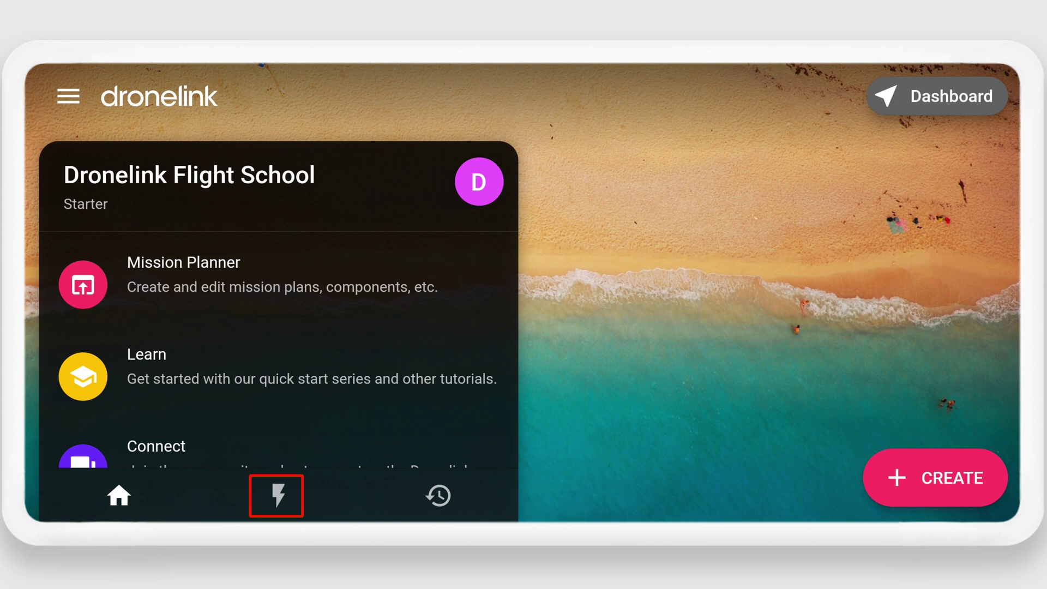
pyautogui.click(277, 495)
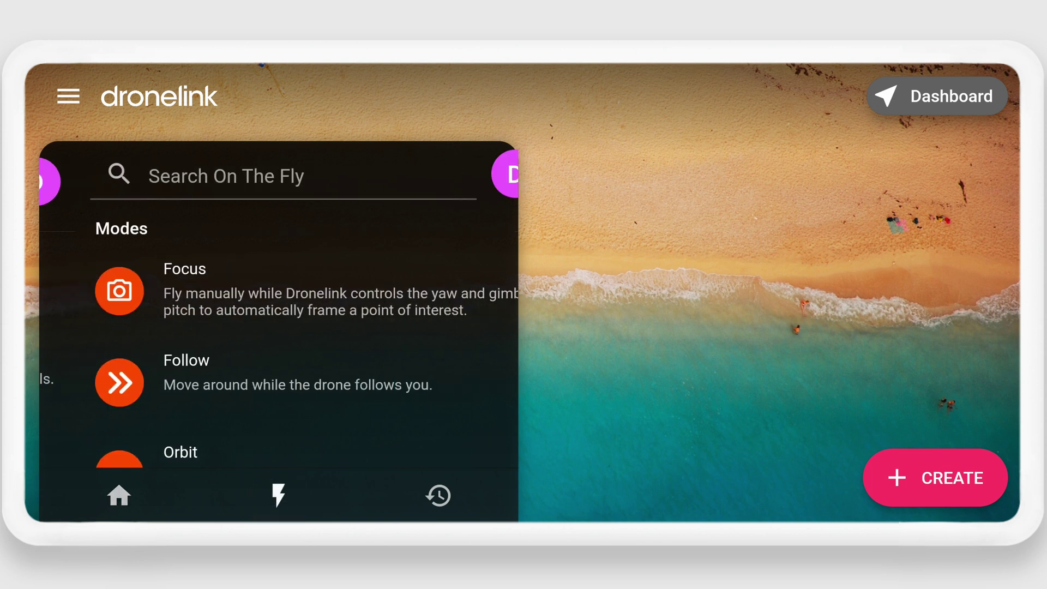
pyautogui.moveTo(346, 384); pyautogui.dragTo(345, 226)
pyautogui.moveTo(338, 427); pyautogui.dragTo(327, 169)
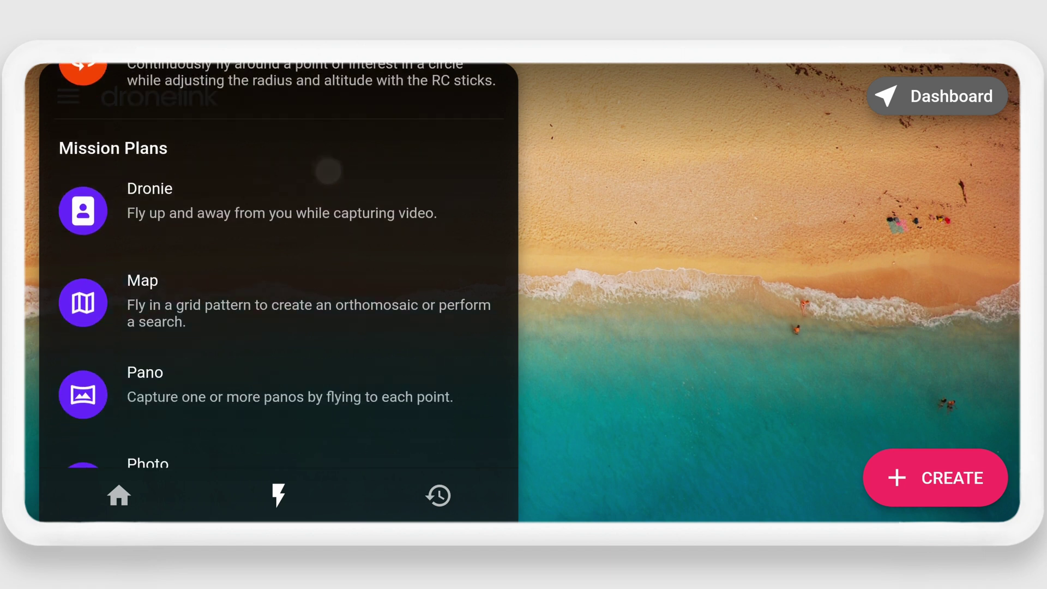
pyautogui.moveTo(352, 435); pyautogui.dragTo(337, 190)
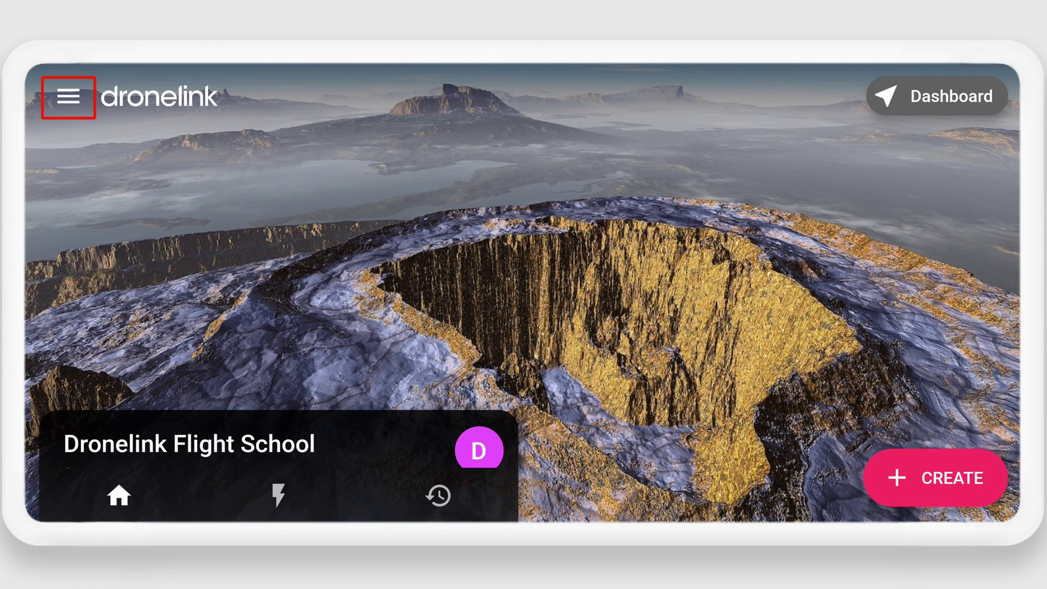
pyautogui.click(68, 97)
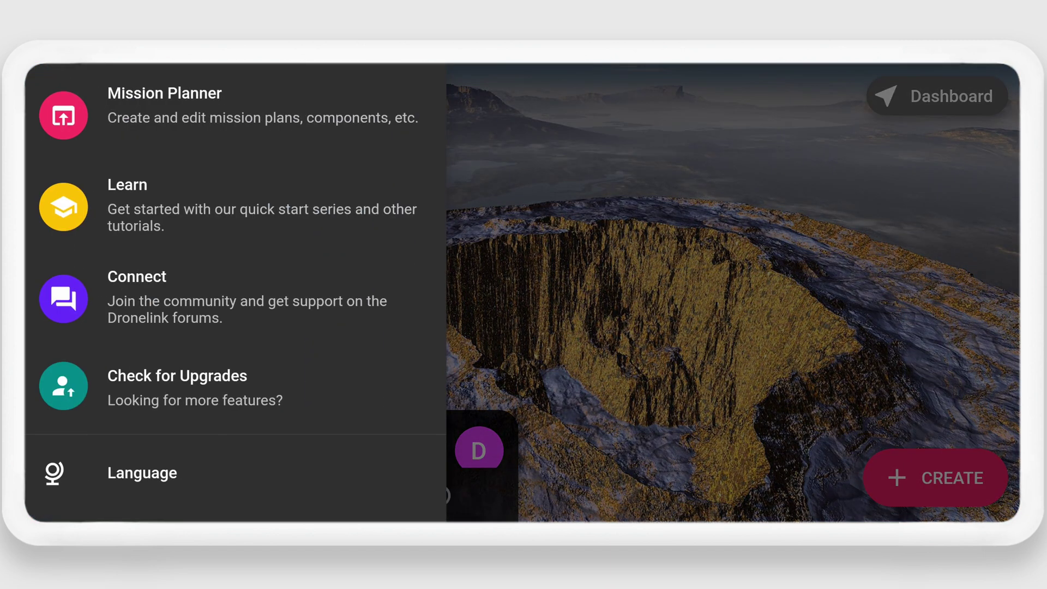
pyautogui.moveTo(309, 406); pyautogui.dragTo(271, 161)
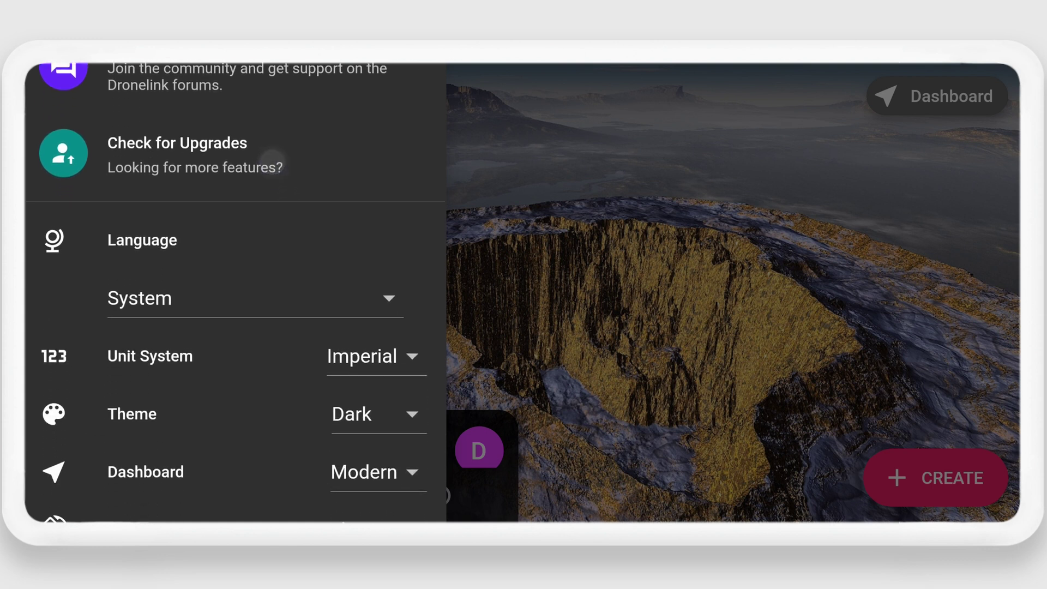
pyautogui.moveTo(267, 412); pyautogui.dragTo(264, 341)
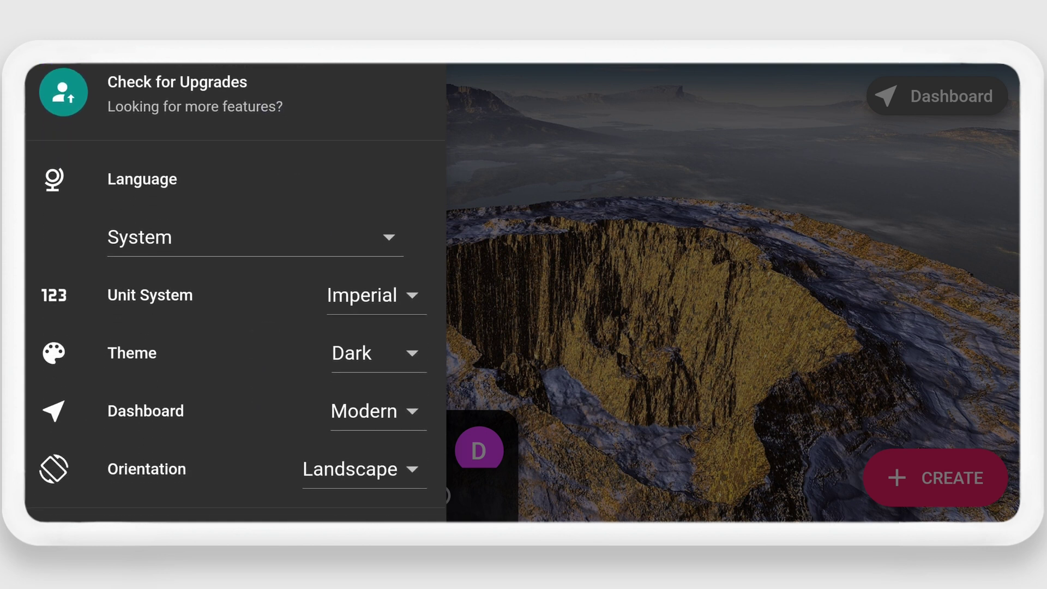
pyautogui.click(251, 240)
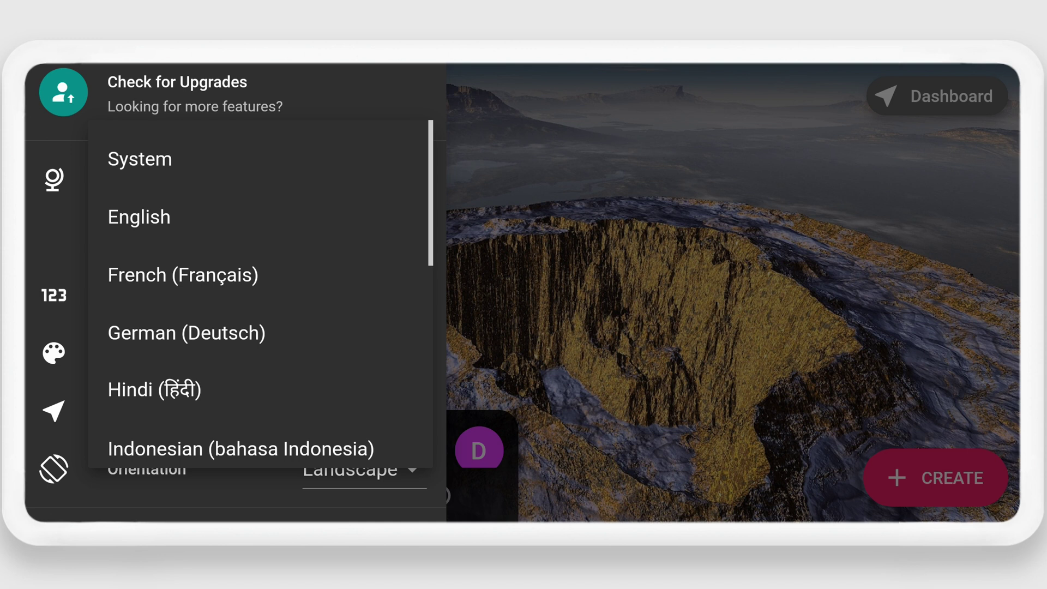
pyautogui.click(531, 271)
pyautogui.moveTo(289, 364); pyautogui.dragTo(266, 194)
pyautogui.moveTo(312, 426); pyautogui.dragTo(300, 287)
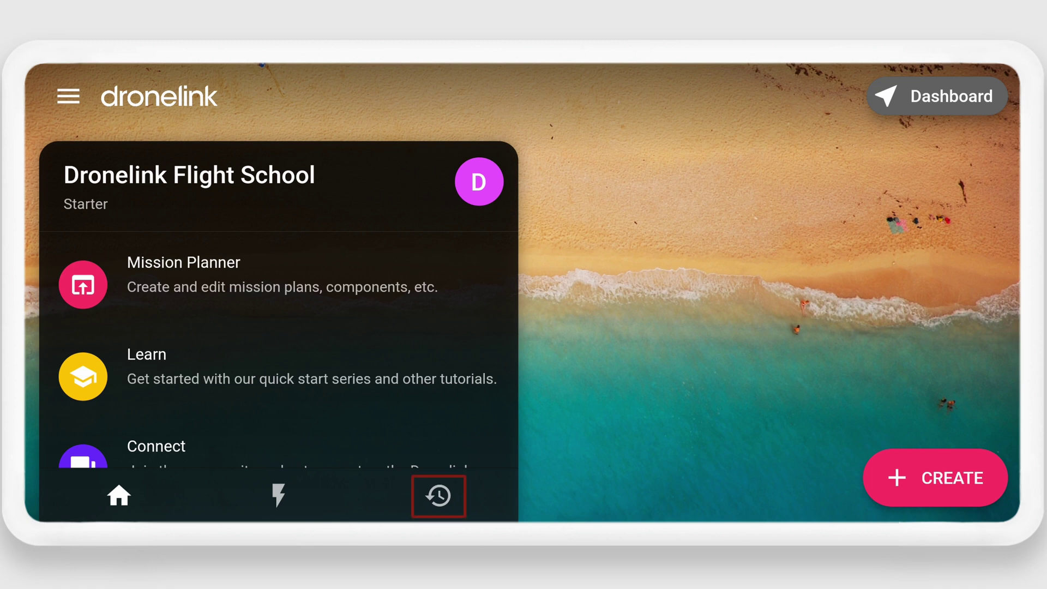